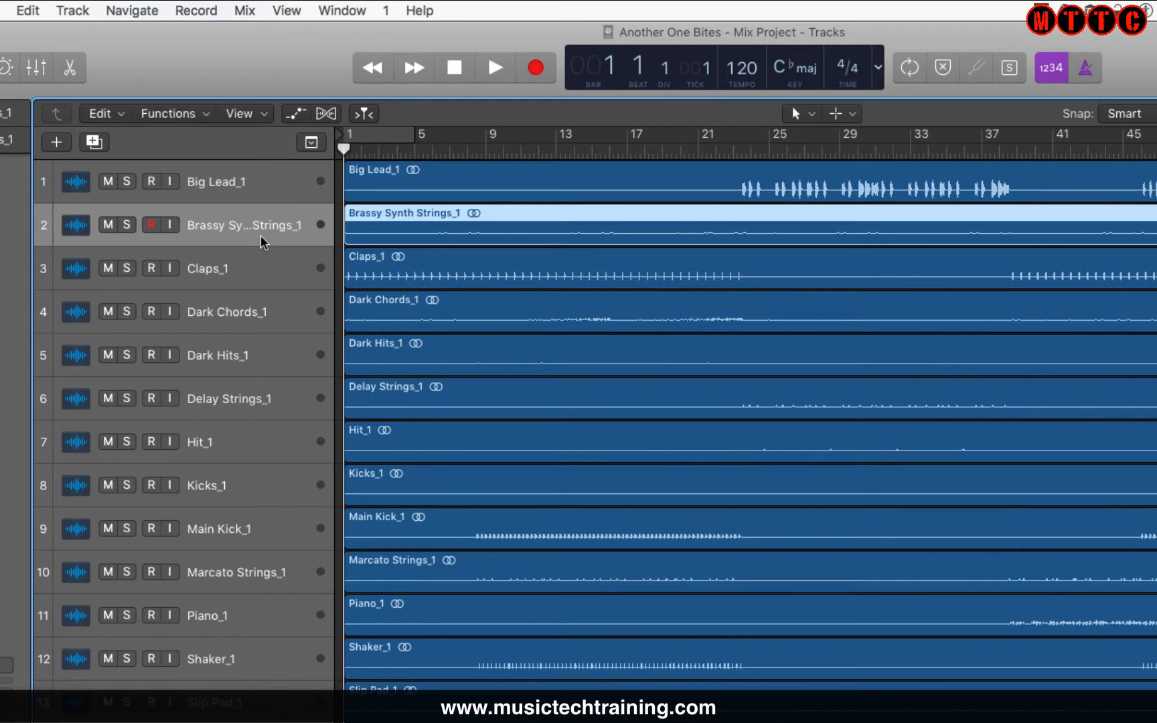
Move the Snares 2_1 track up to second place and Hit_1 to third place in the track list.
{"action": "left_click", "coordinate": [227, 269]}
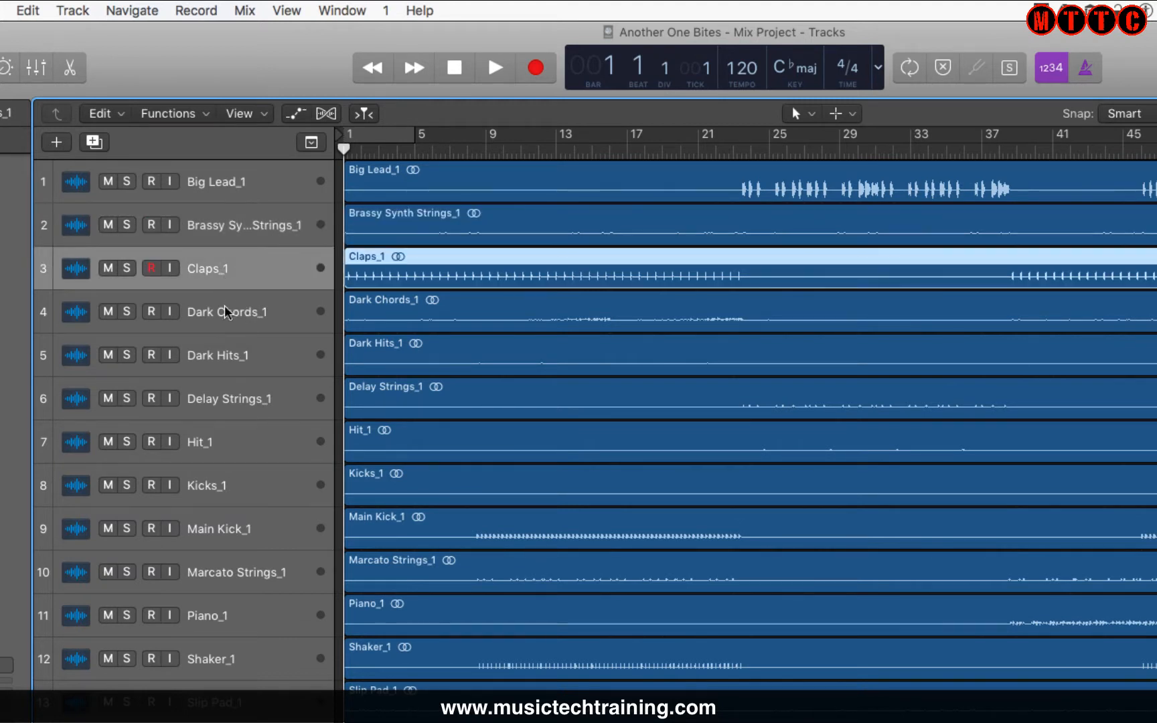
{"action": "left_click", "coordinate": [231, 401]}
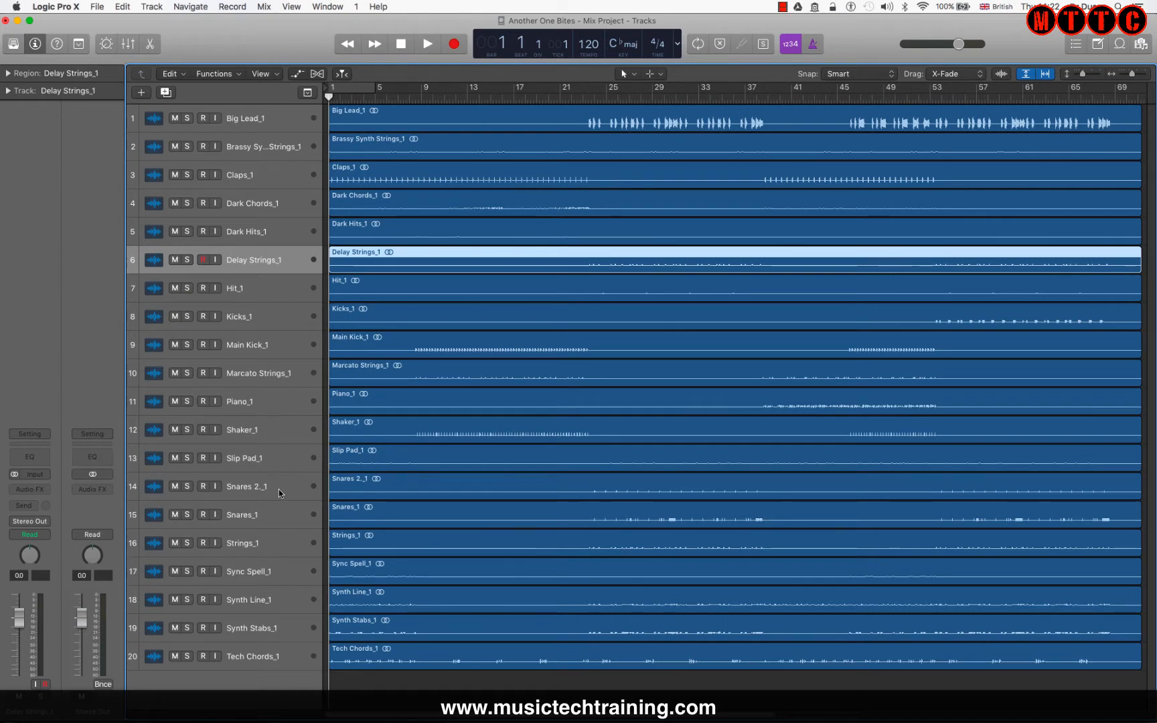
{"action": "left_click_drag", "start_coordinate": [277, 489], "coordinate": [284, 126]}
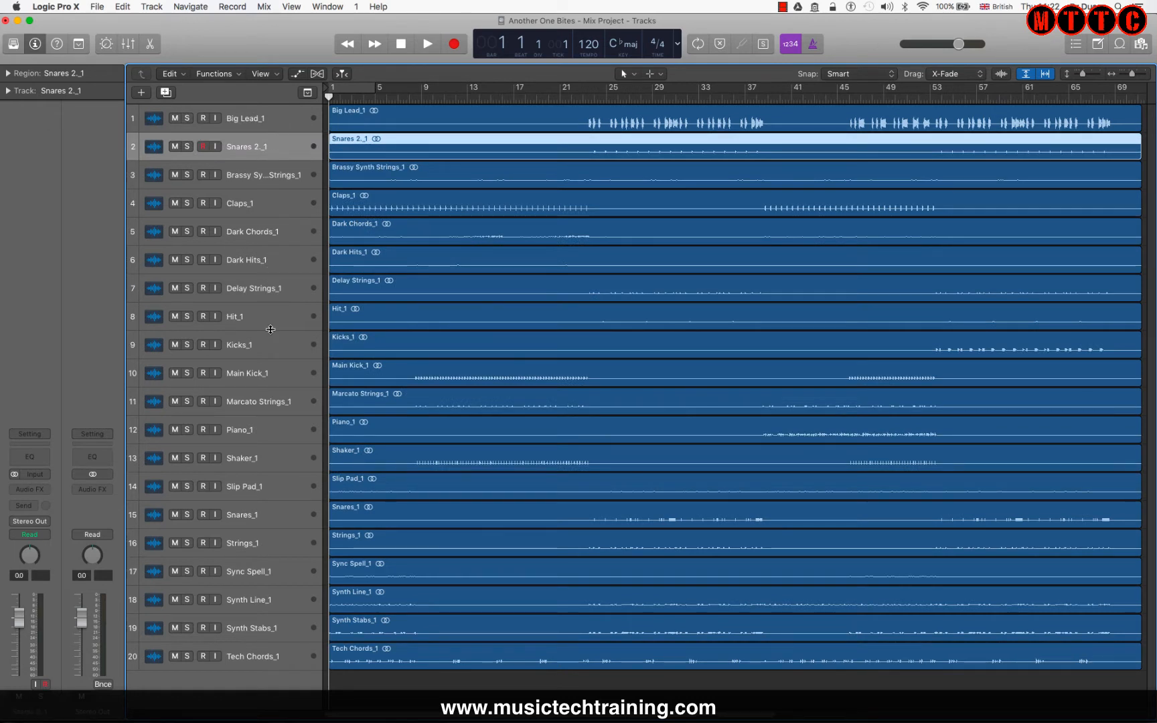
{"action": "left_click_drag", "start_coordinate": [270, 320], "coordinate": [270, 162]}
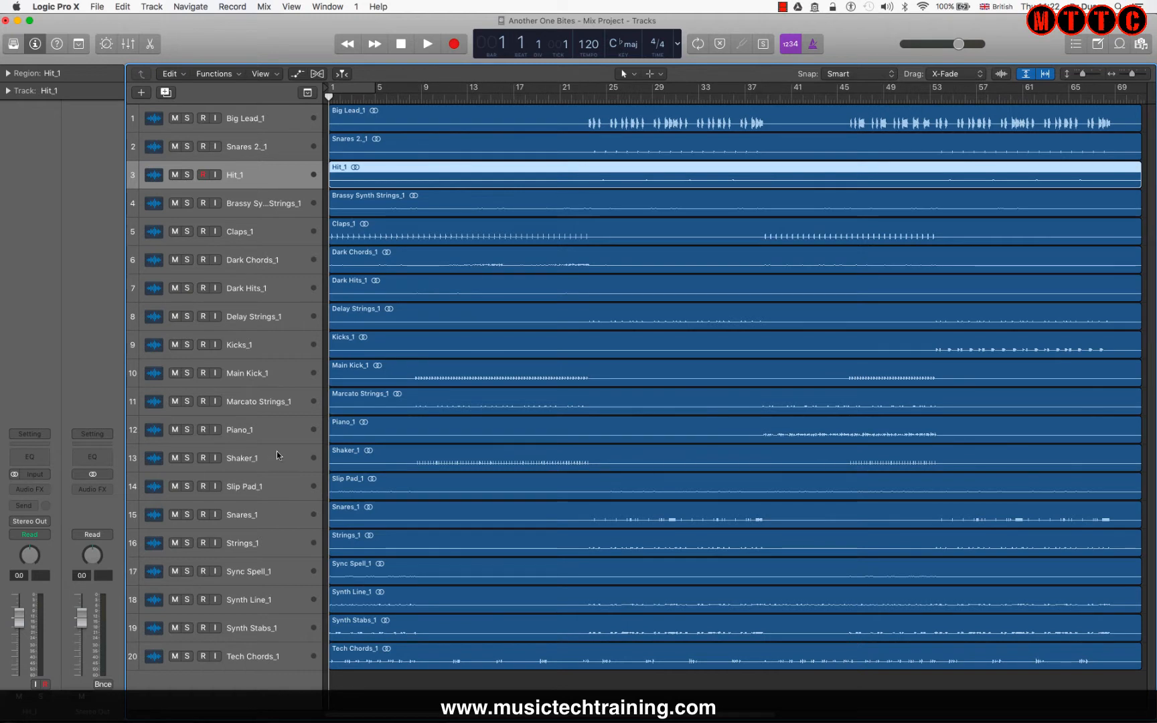
Reorder the drums so Kicks_1 sits at the top and Snares_1 in second place.
{"action": "left_click_drag", "start_coordinate": [280, 345], "coordinate": [251, 372]}
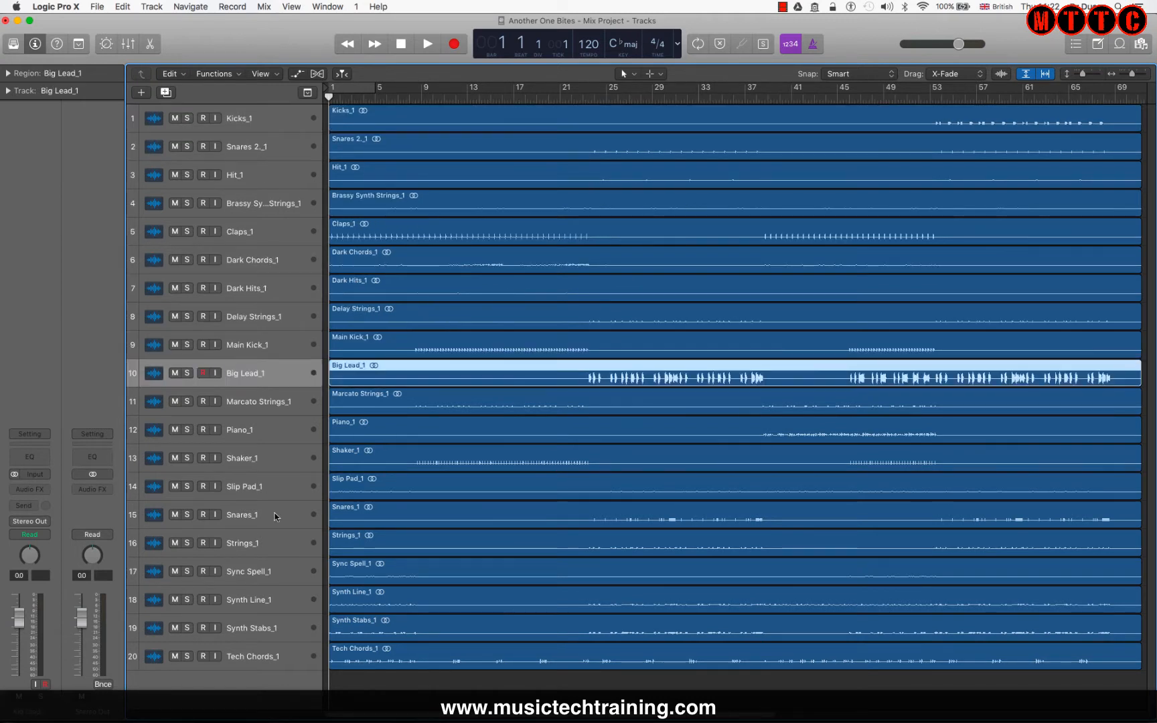
{"action": "left_click_drag", "start_coordinate": [273, 519], "coordinate": [282, 156]}
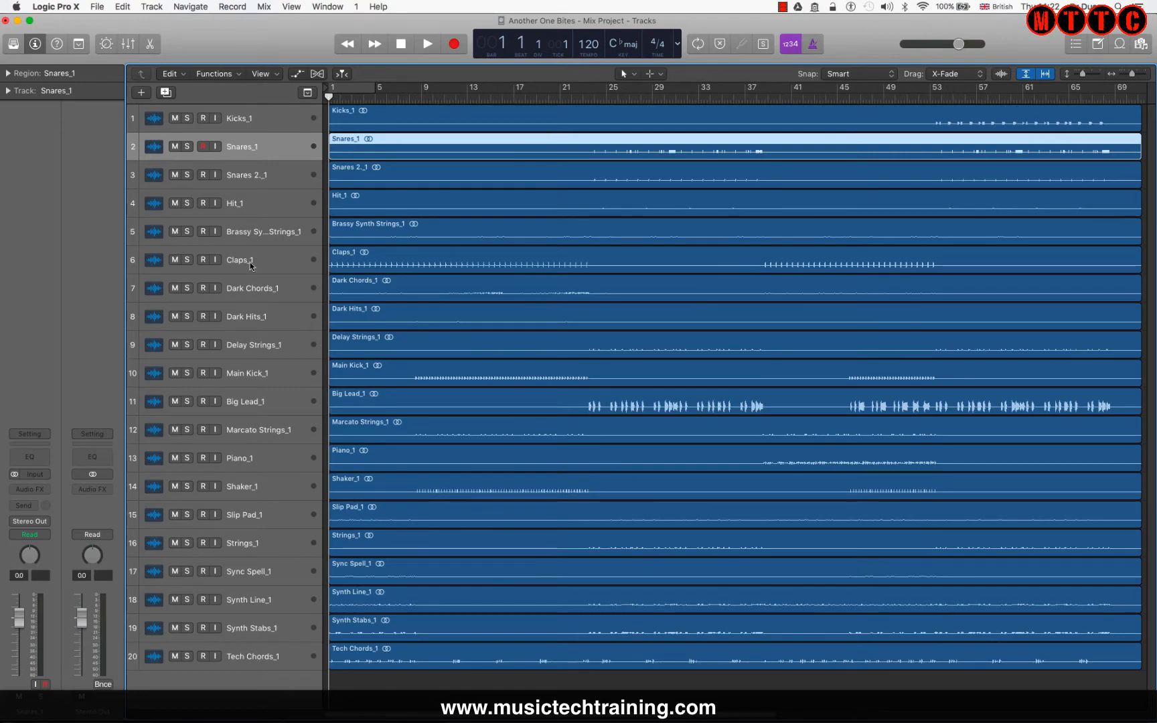
{"action": "left_click", "coordinate": [257, 655]}
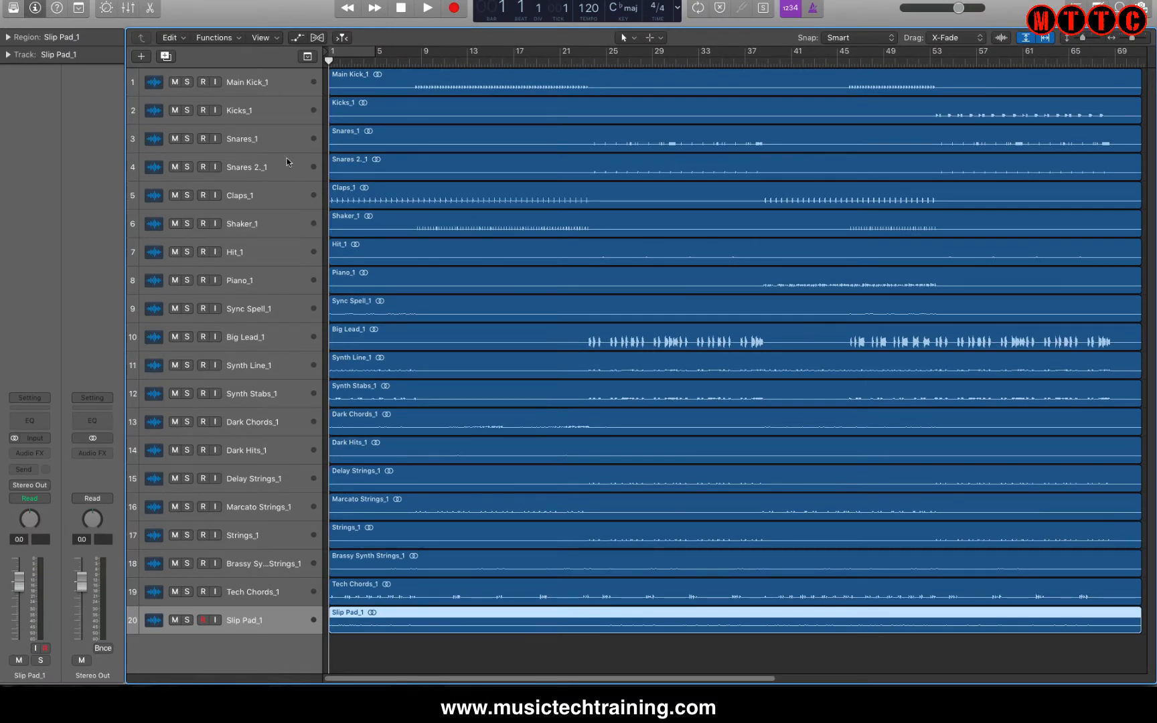
Move Tech Chords_1 and Slip Pad_1 up to sit directly below Sync Spell_1.
{"action": "left_click", "coordinate": [258, 251]}
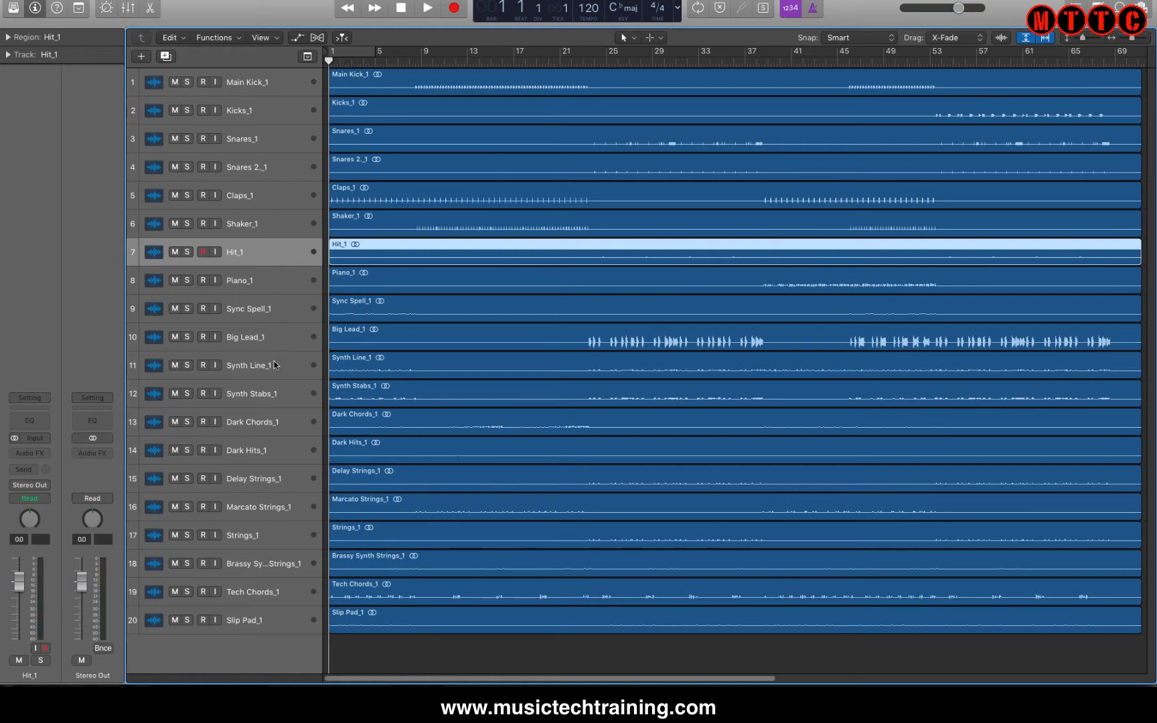
{"action": "left_click", "coordinate": [284, 593]}
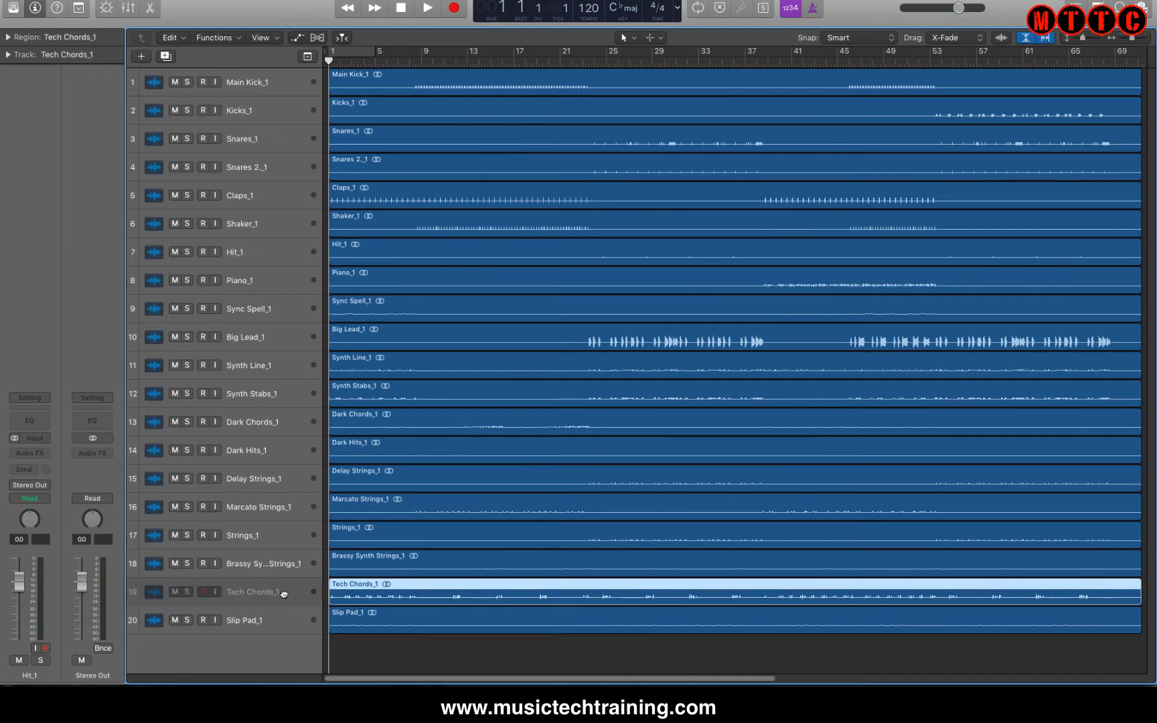
{"action": "left_click_drag", "start_coordinate": [284, 594], "coordinate": [273, 314]}
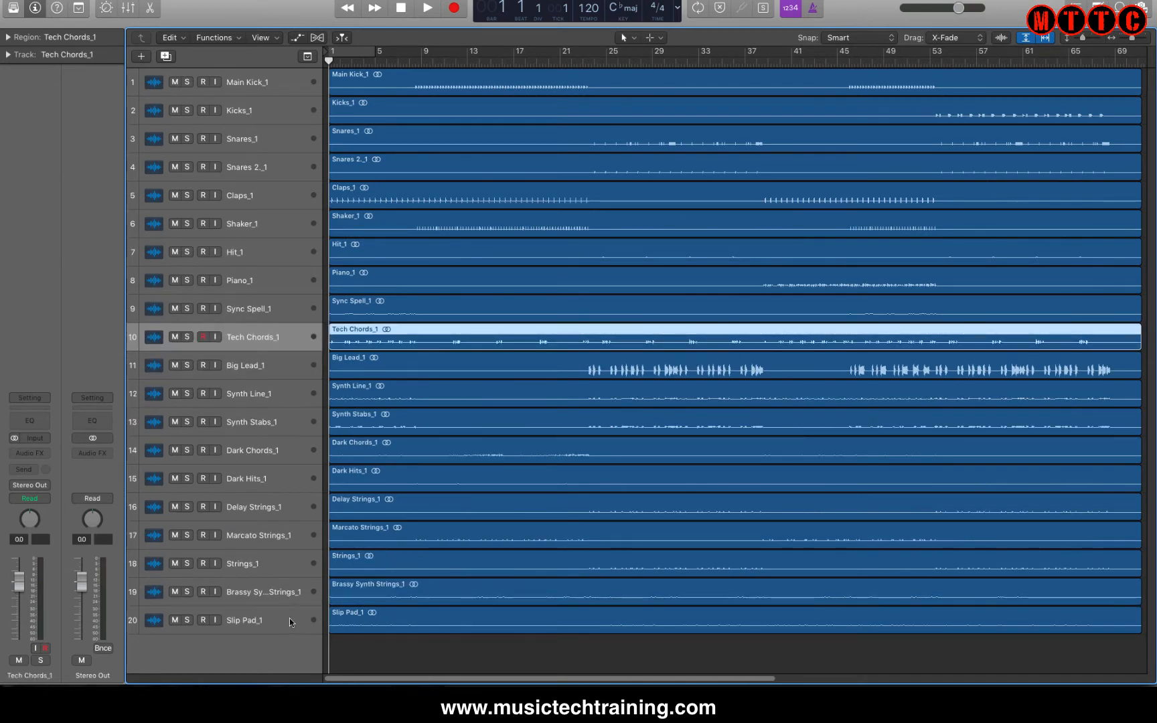
{"action": "left_click_drag", "start_coordinate": [277, 614], "coordinate": [272, 333]}
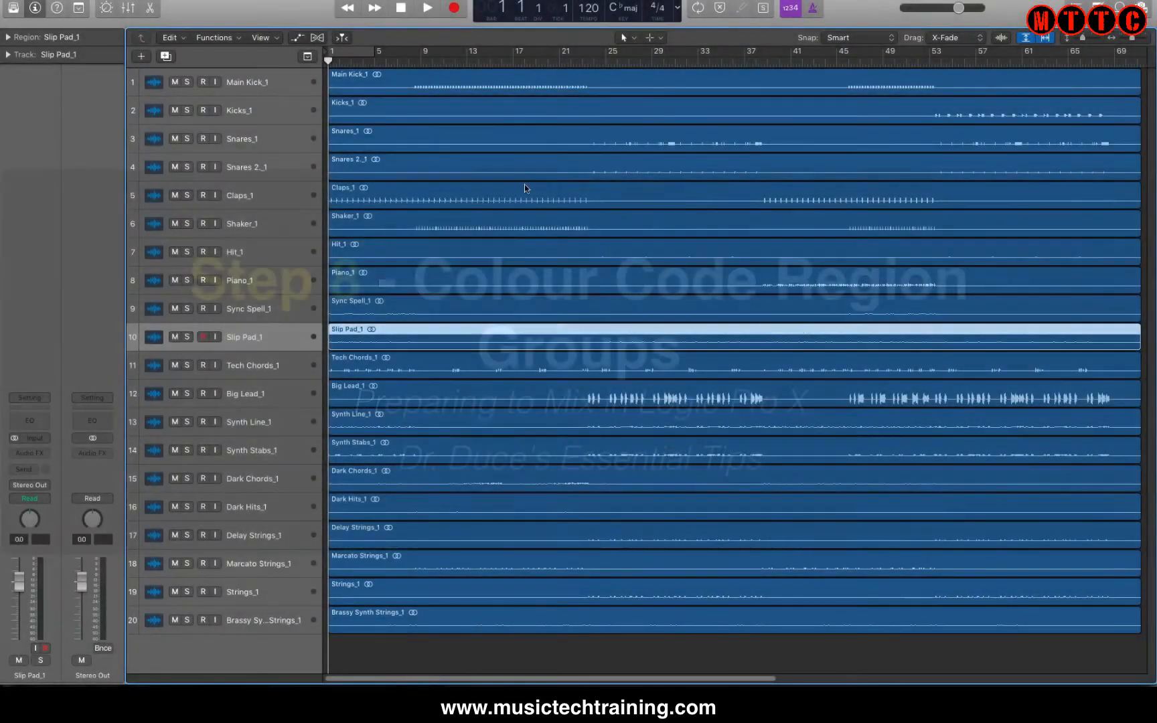
Colour the regions of the six drum tracks, Main Kick_1 through Shaker_1, red.
{"action": "left_click", "coordinate": [270, 84]}
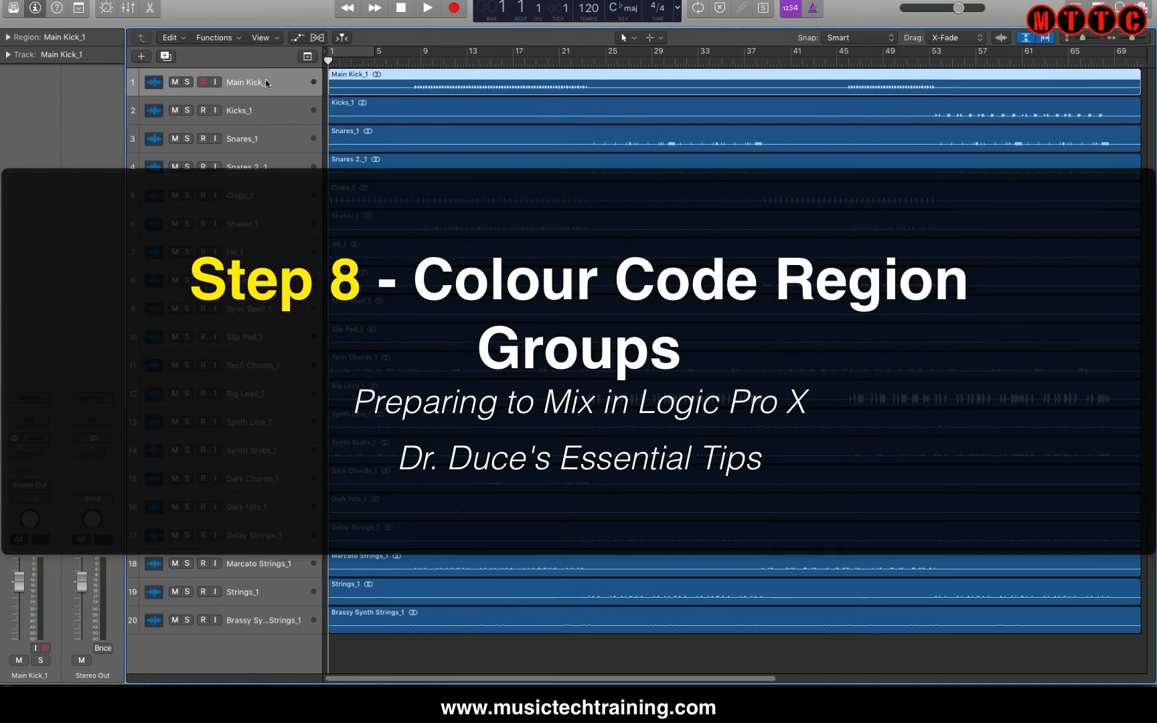
{"action": "key", "text": "alt+c"}
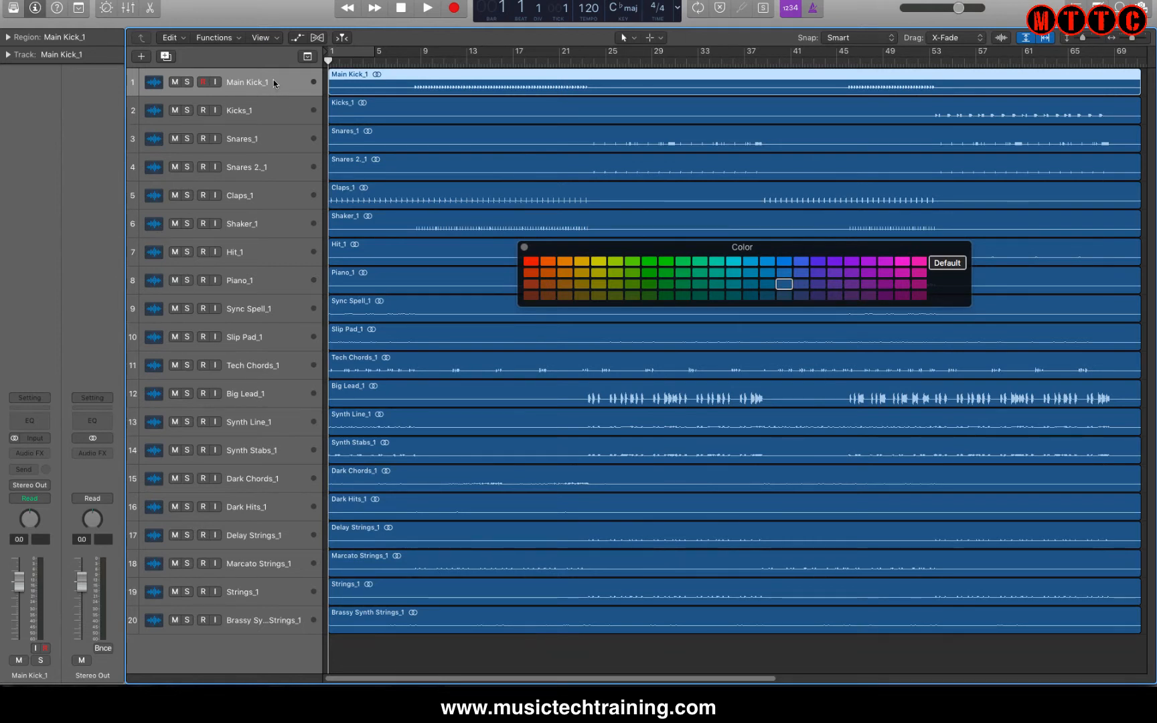
{"action": "key", "text": "shift+Down"}
{"action": "key", "text": "shift+Down"}
{"action": "key", "text": "shift+Down"}
{"action": "key", "text": "shift+Down"}
{"action": "key", "text": "shift+Down"}
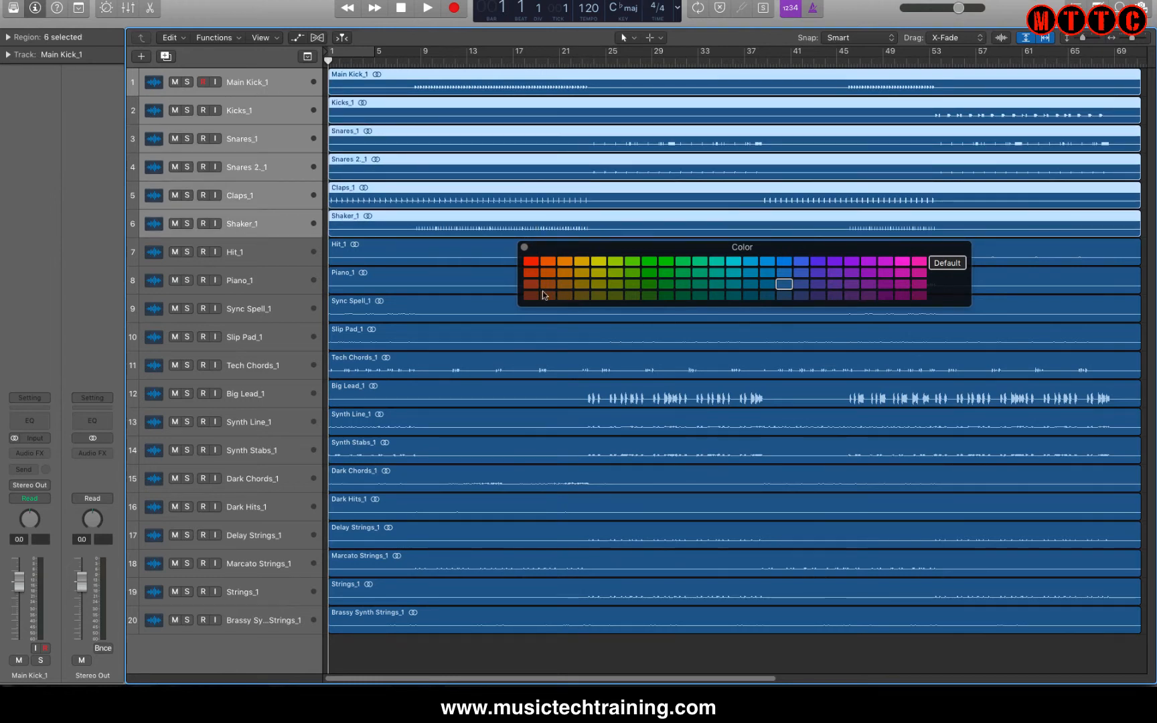
{"action": "left_click", "coordinate": [532, 262]}
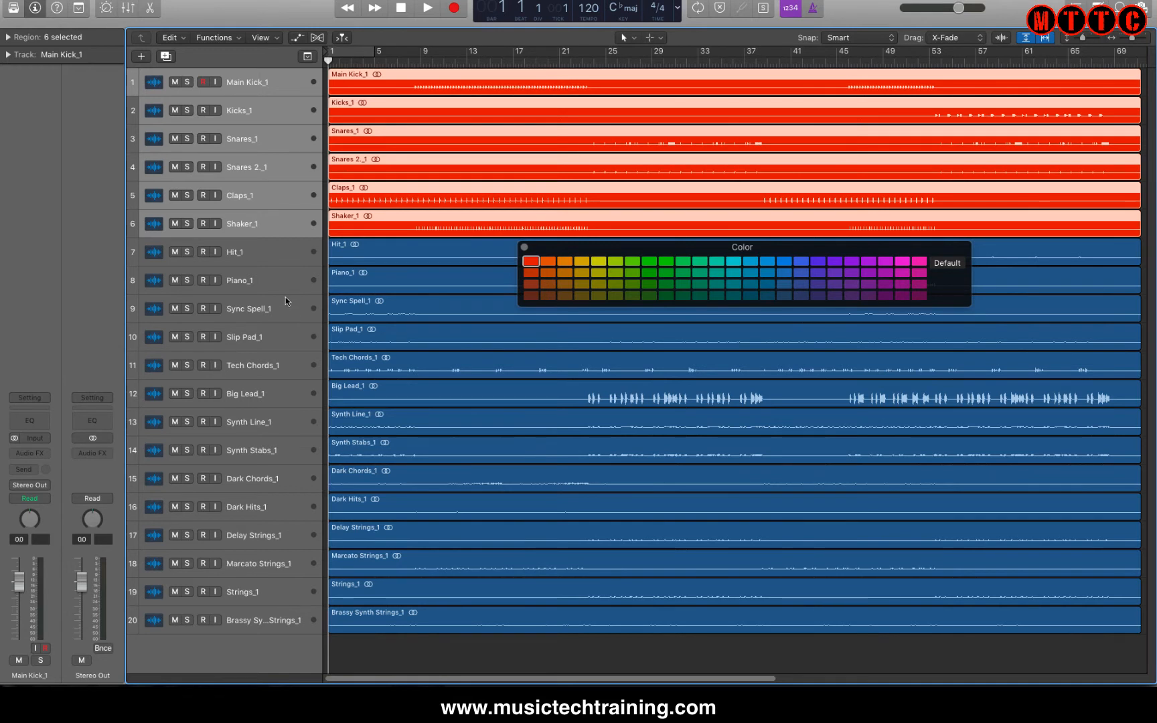
Colour the regions of Hit_1 through Tech Chords_1 yellow.
{"action": "left_click", "coordinate": [286, 277]}
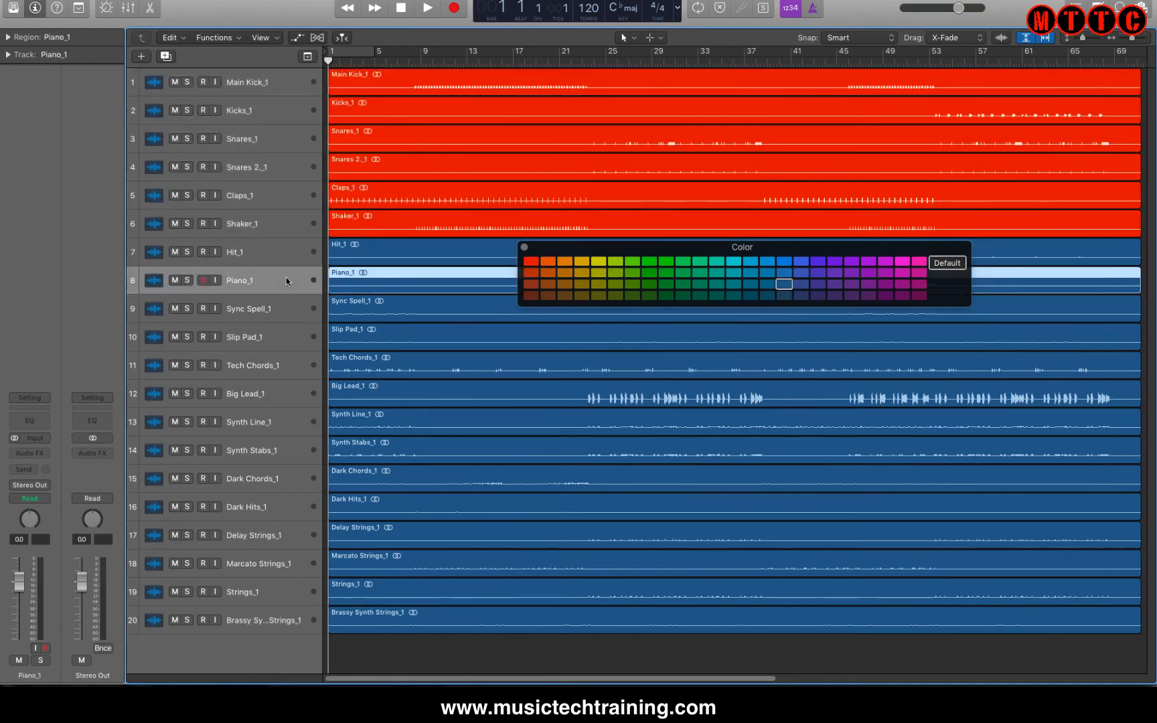
{"action": "key", "text": "shift+Down"}
{"action": "key", "text": "Up"}
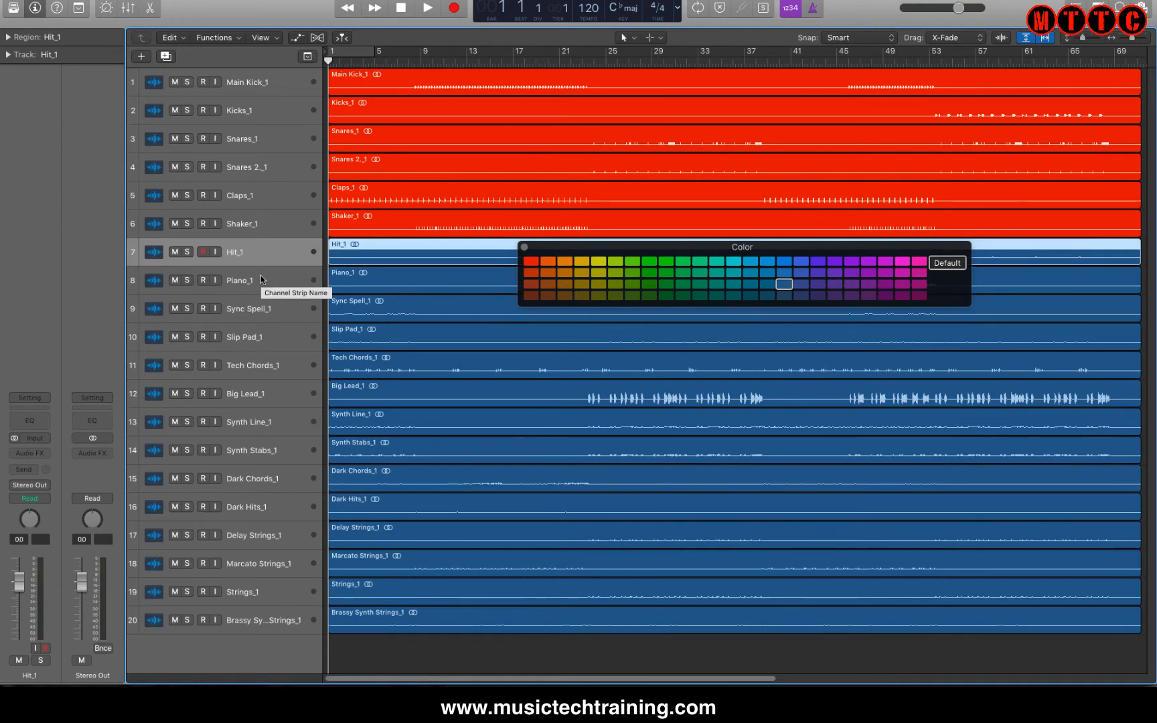
{"action": "key", "text": "shift+Down"}
{"action": "key", "text": "shift+Down"}
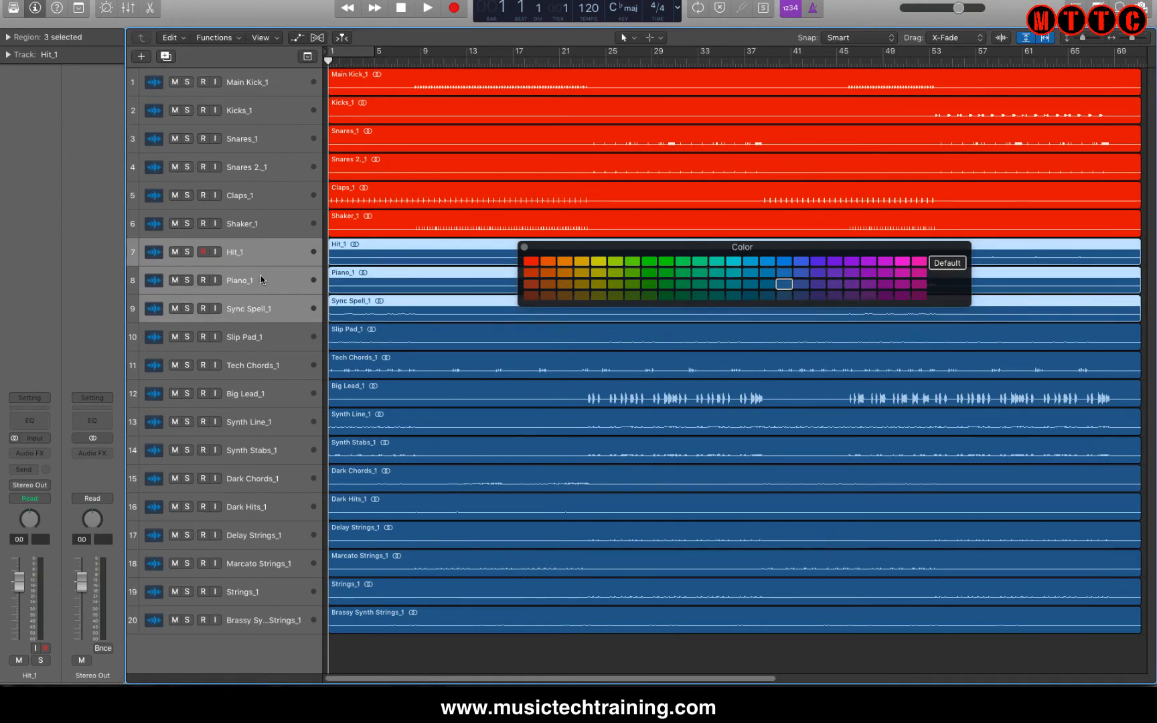
{"action": "key", "text": "shift+Down"}
{"action": "key", "text": "shift+Down"}
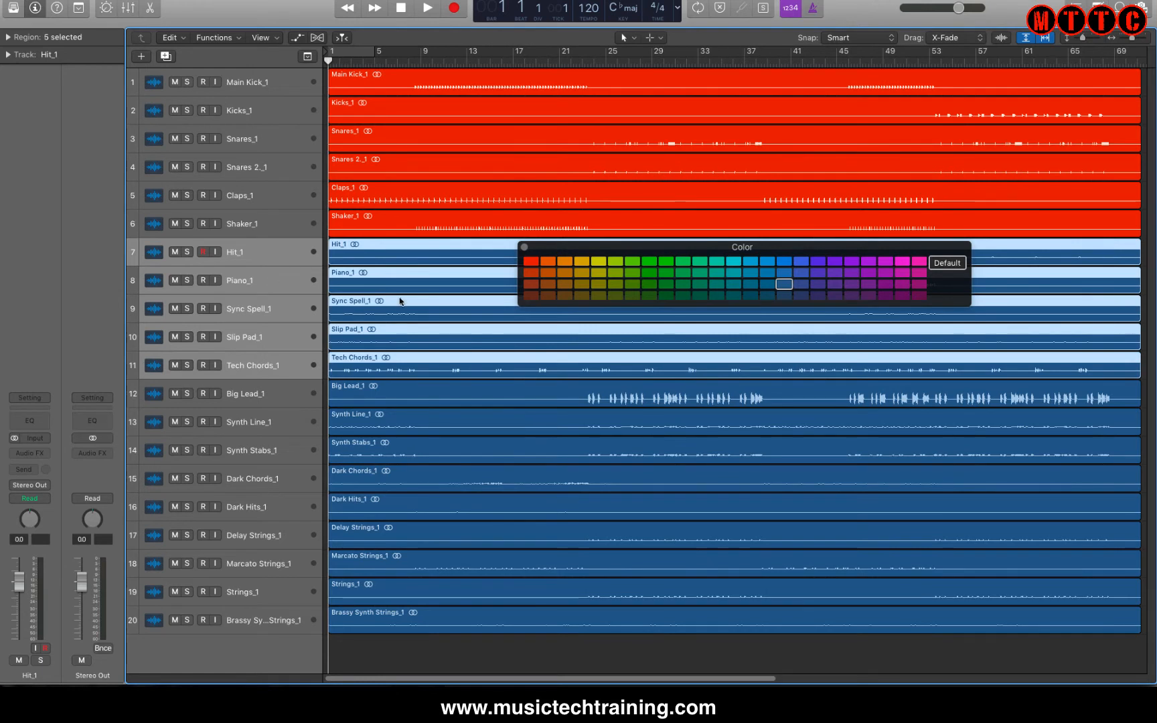
{"action": "left_click", "coordinate": [581, 263]}
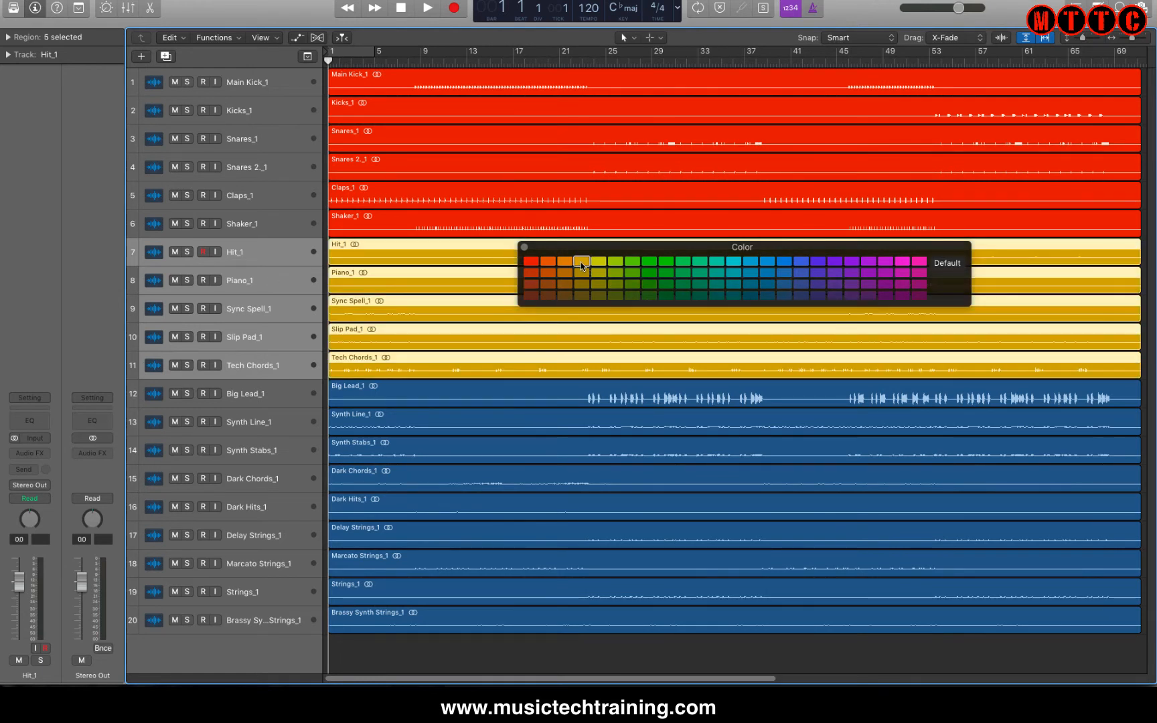
Colour the regions of Big Lead_1, Synth Line_1 and Synth Stabs_1 magenta.
{"action": "left_click", "coordinate": [269, 394]}
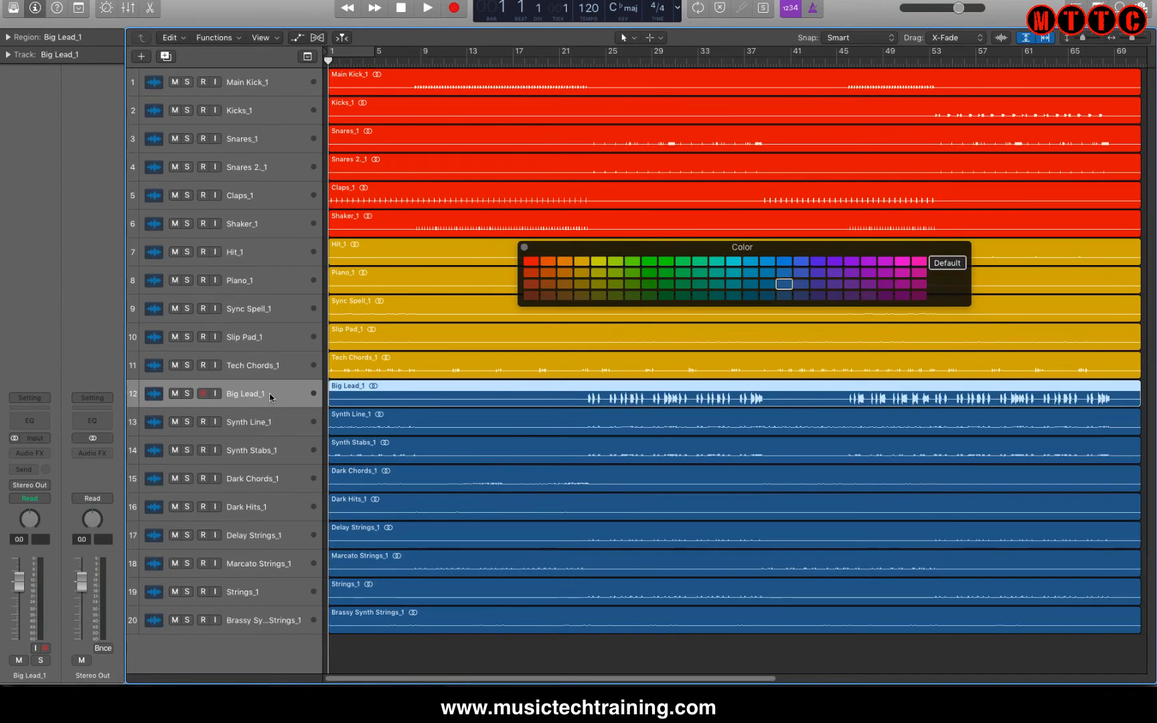
{"action": "key", "text": "shift+Down"}
{"action": "key", "text": "shift+Down"}
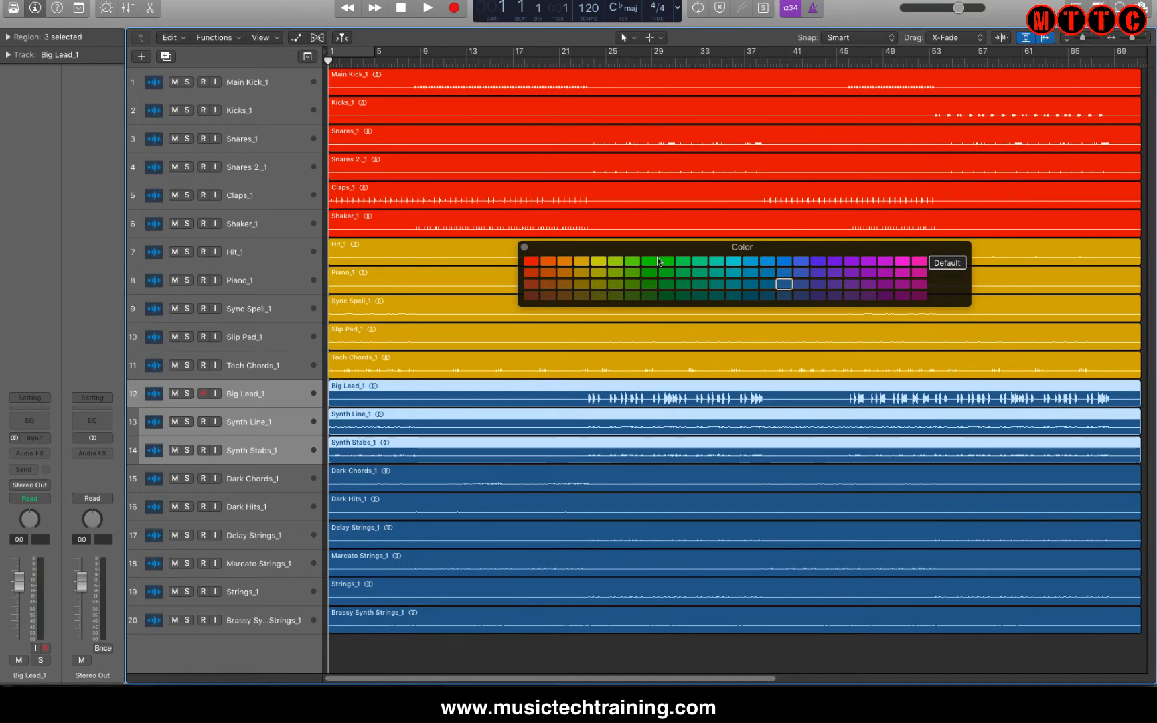
{"action": "left_click", "coordinate": [884, 262]}
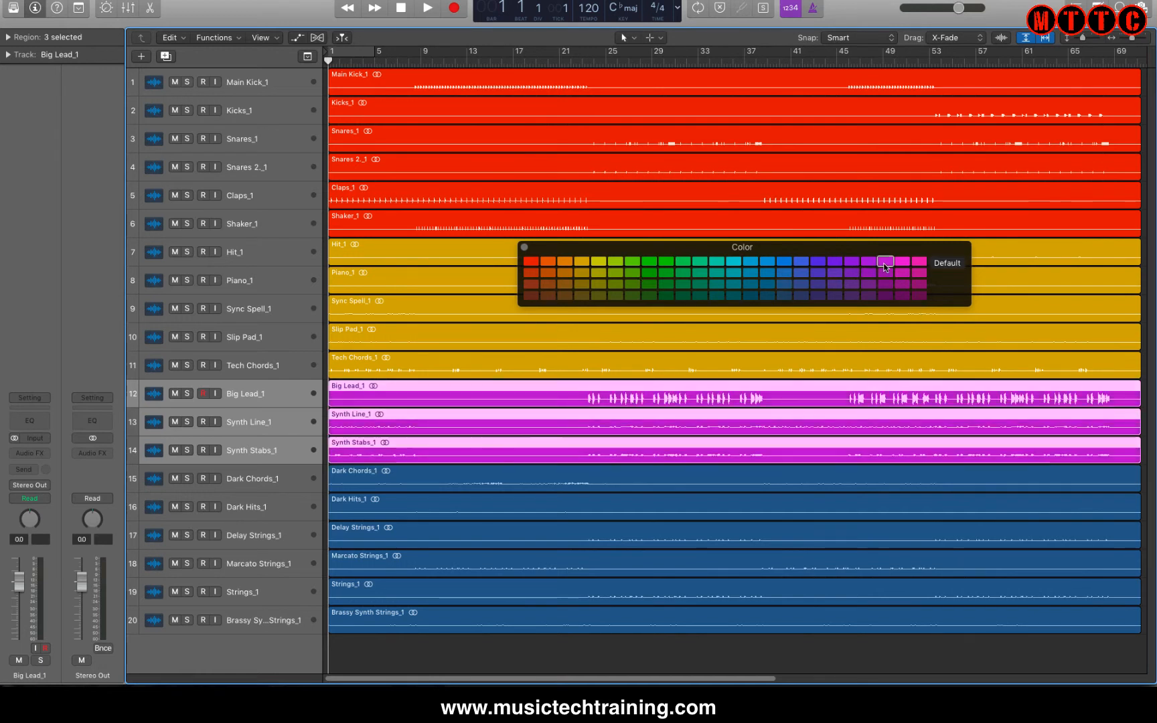
Colour the regions of Dark Chords_1 through Brassy Synth Strings_1 light blue and close the colour palette.
{"action": "left_click", "coordinate": [279, 478]}
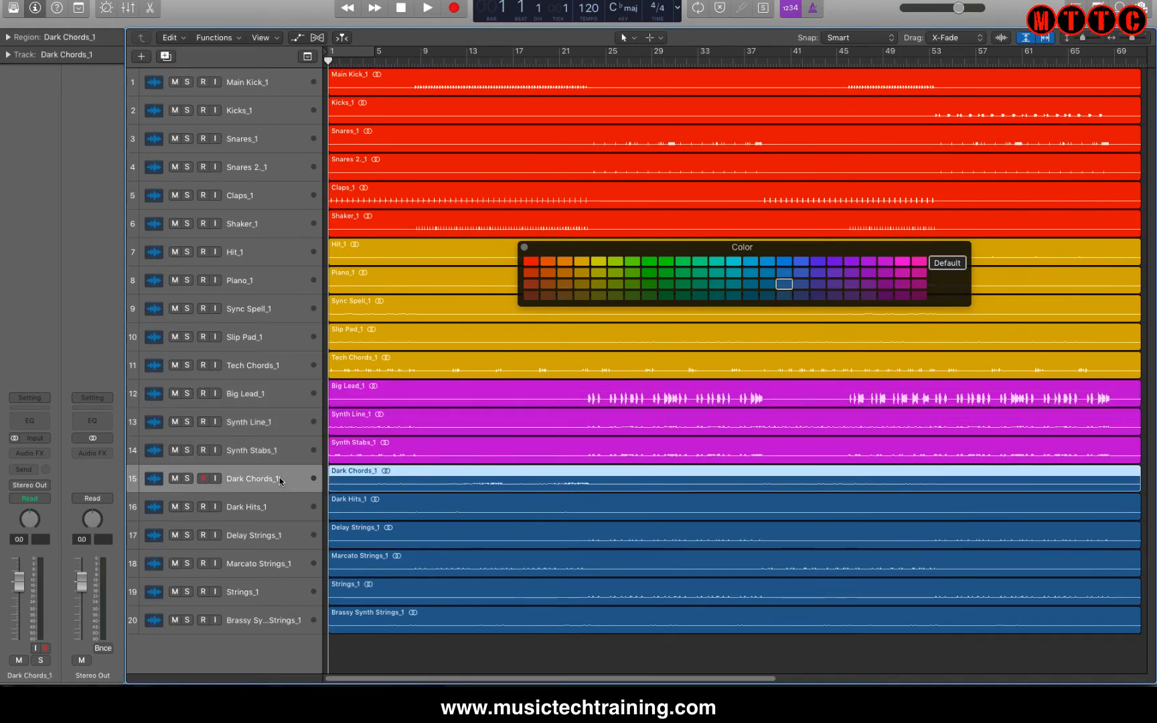
{"action": "key", "text": "shift+Down"}
{"action": "key", "text": "shift+Down"}
{"action": "key", "text": "shift+Down"}
{"action": "key", "text": "shift+Down"}
{"action": "key", "text": "shift+Down"}
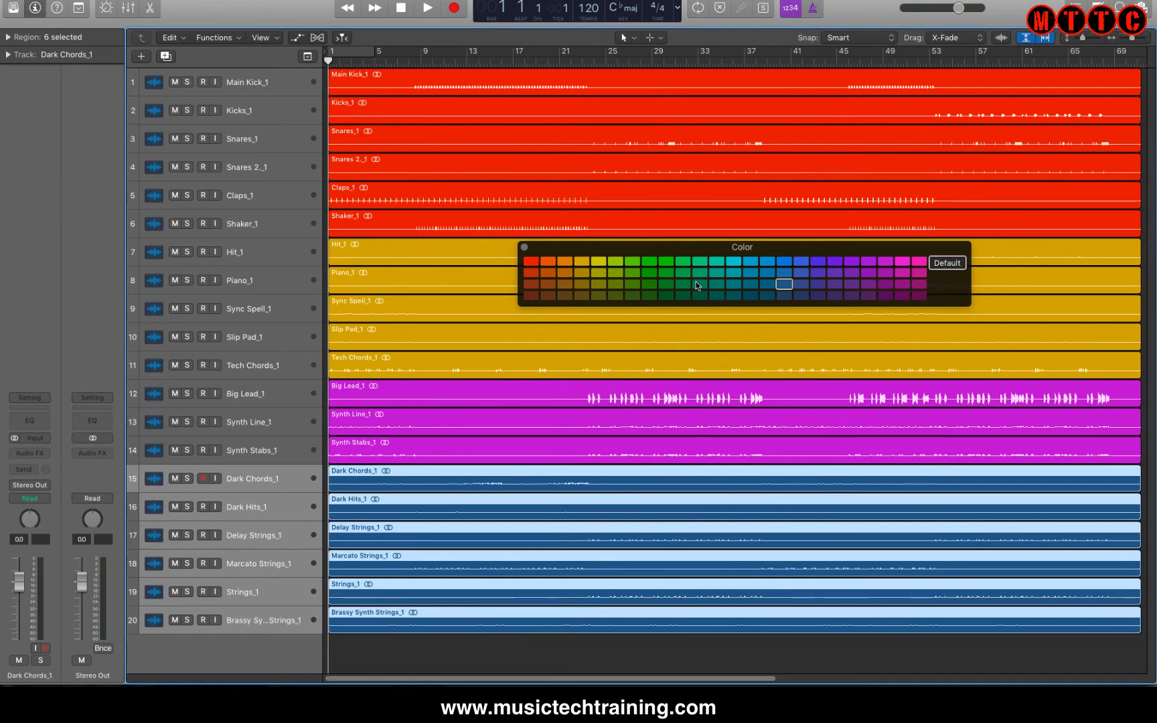
{"action": "left_click", "coordinate": [755, 263]}
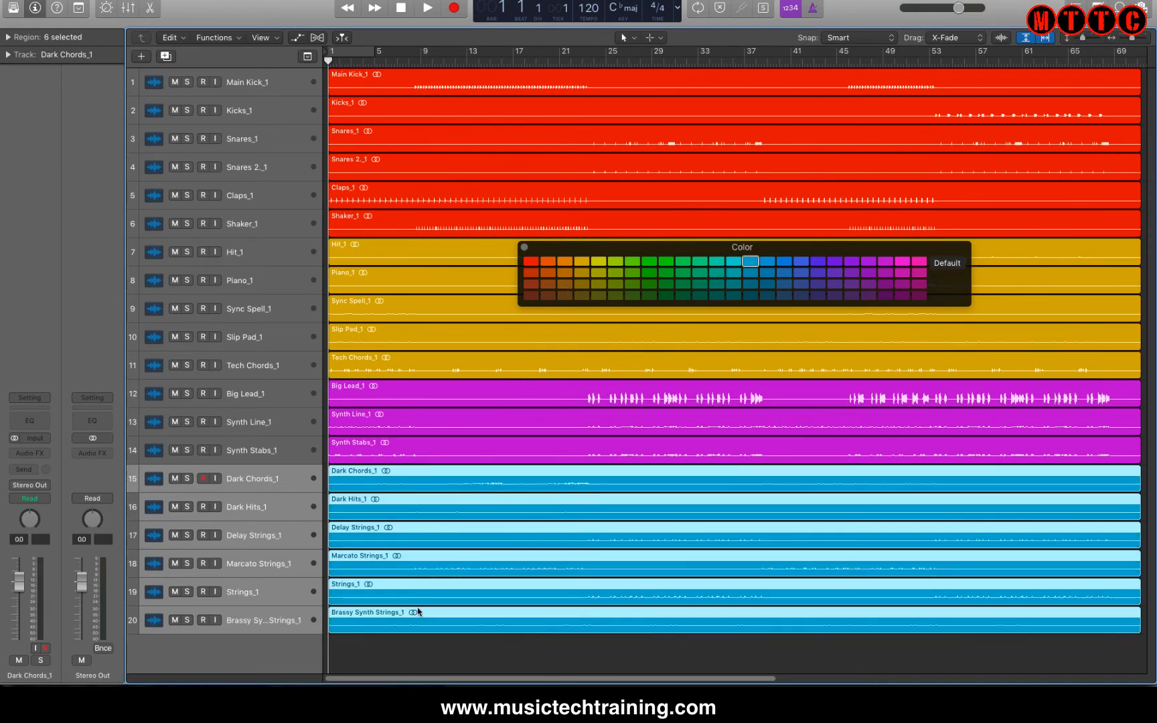
{"action": "left_click", "coordinate": [401, 648]}
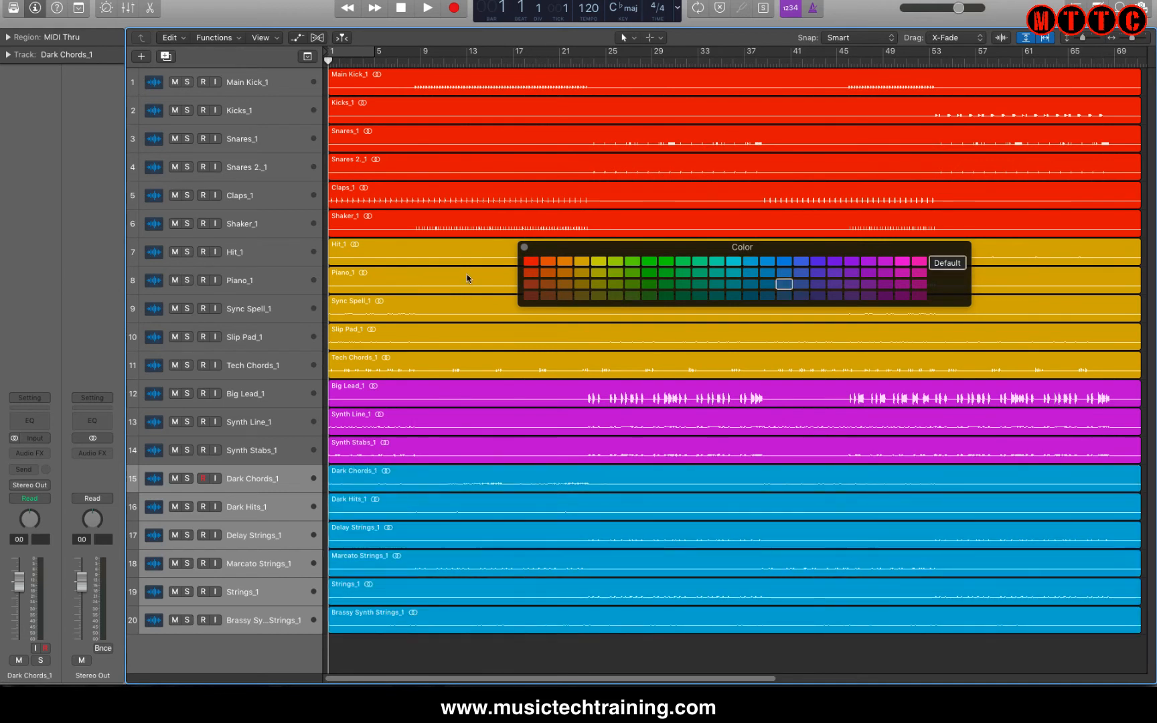
{"action": "left_click", "coordinate": [525, 247]}
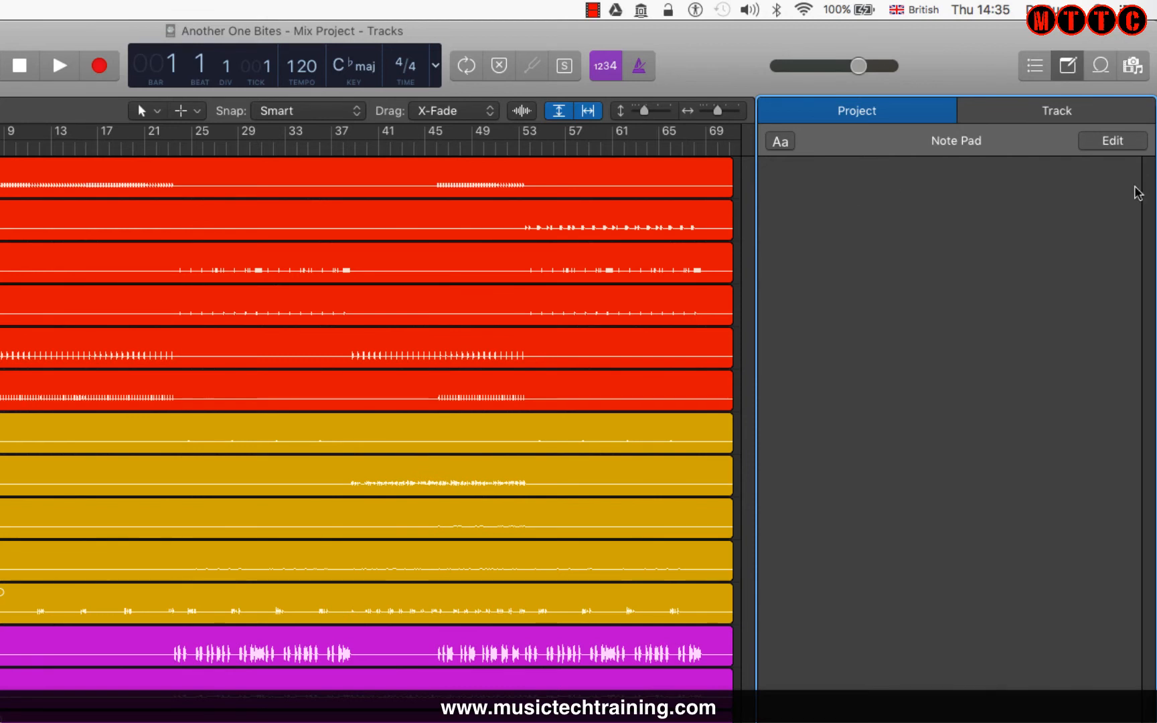
Open the Track note pad for the Piano_1 track.
{"action": "left_click", "coordinate": [1038, 109]}
{"action": "left_click", "coordinate": [844, 119]}
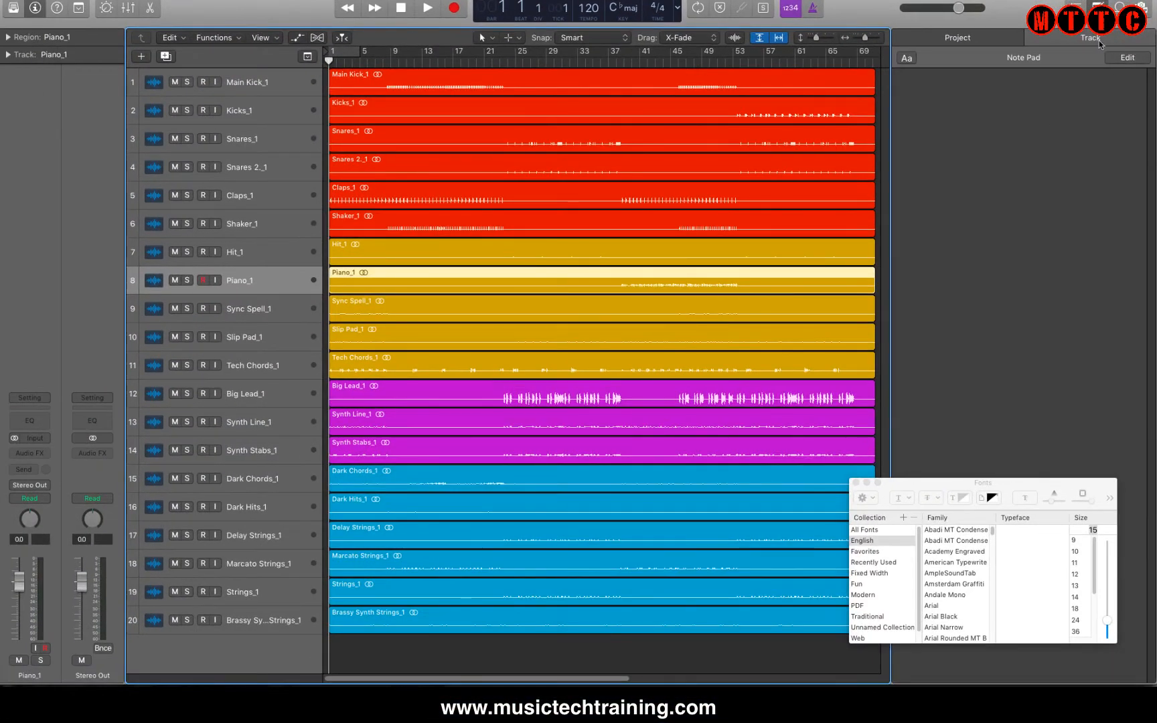
{"action": "left_click", "coordinate": [1089, 40]}
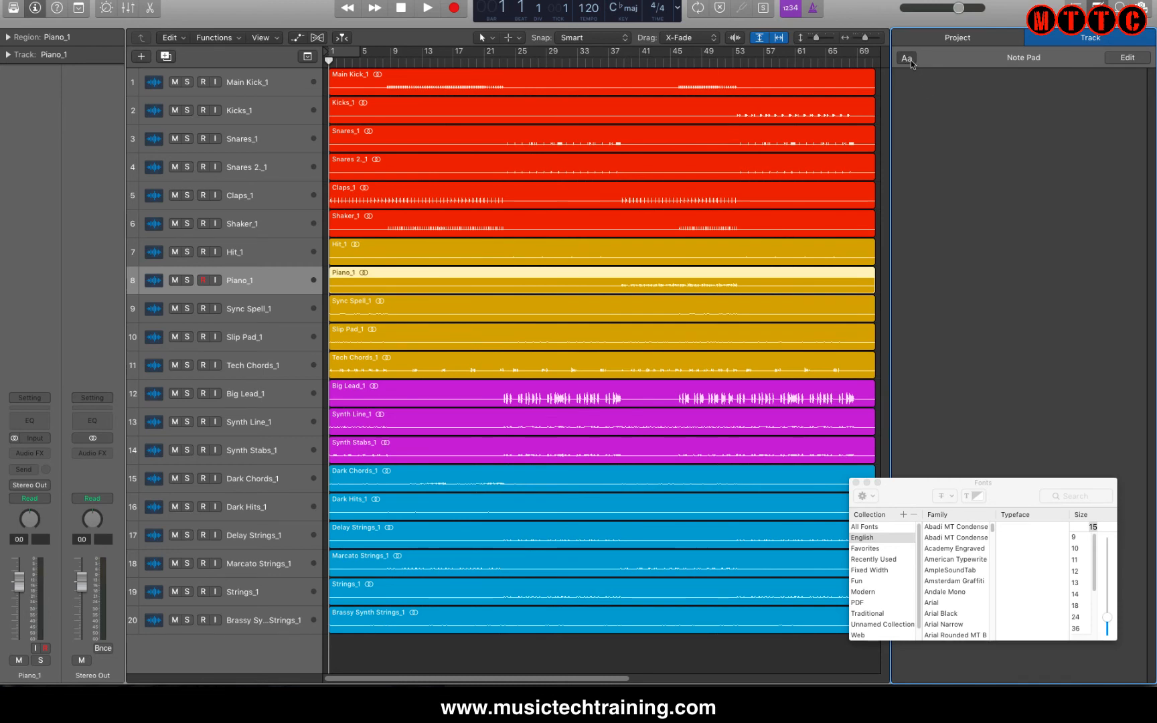
Write the track note "Add stereo delay to Piano".
{"action": "left_click", "coordinate": [921, 102]}
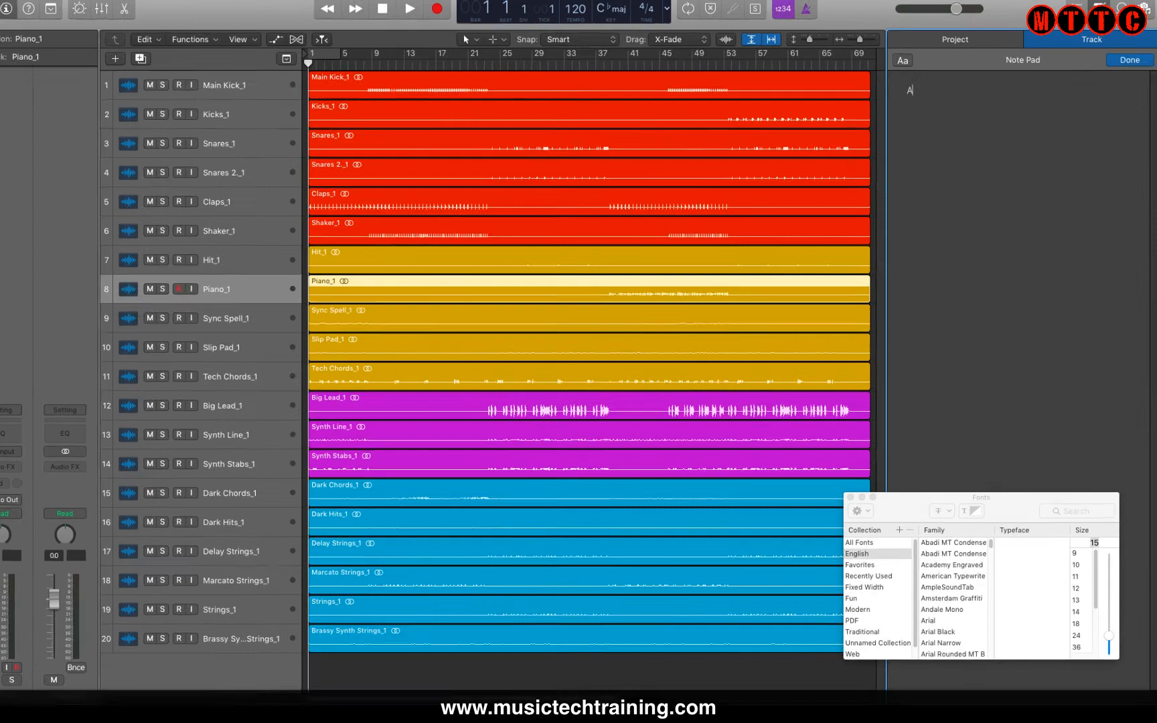
{"action": "type", "text": "Add"}
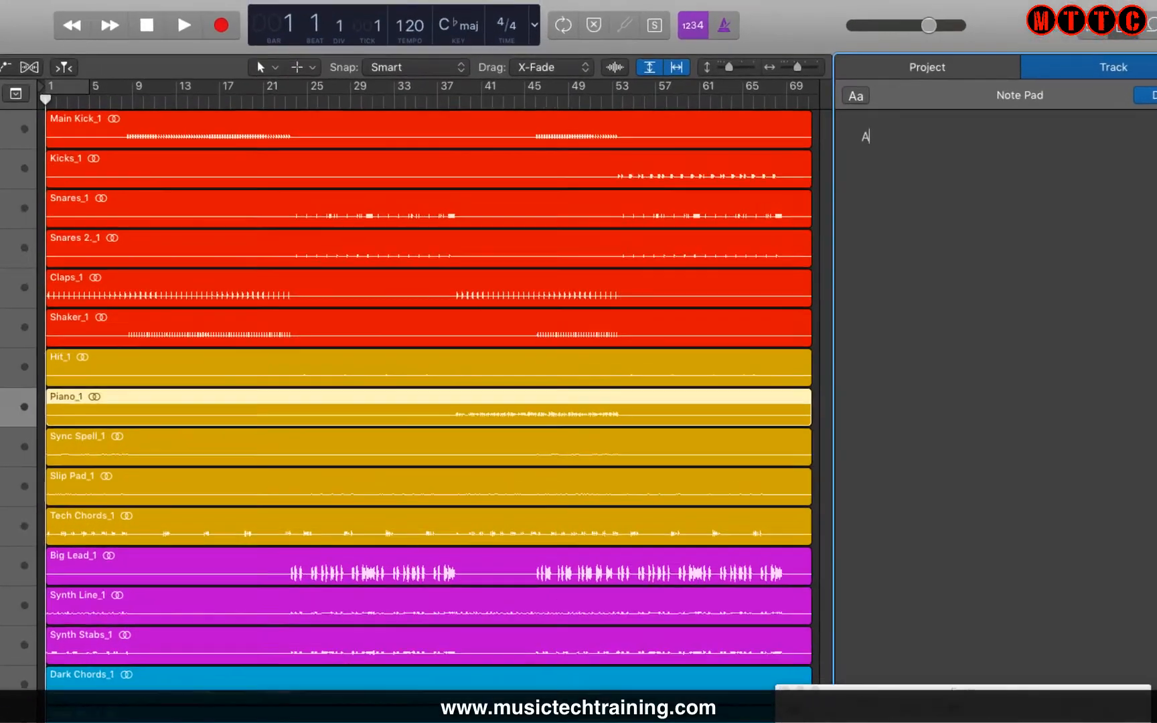
{"action": "type", "text": " s"}
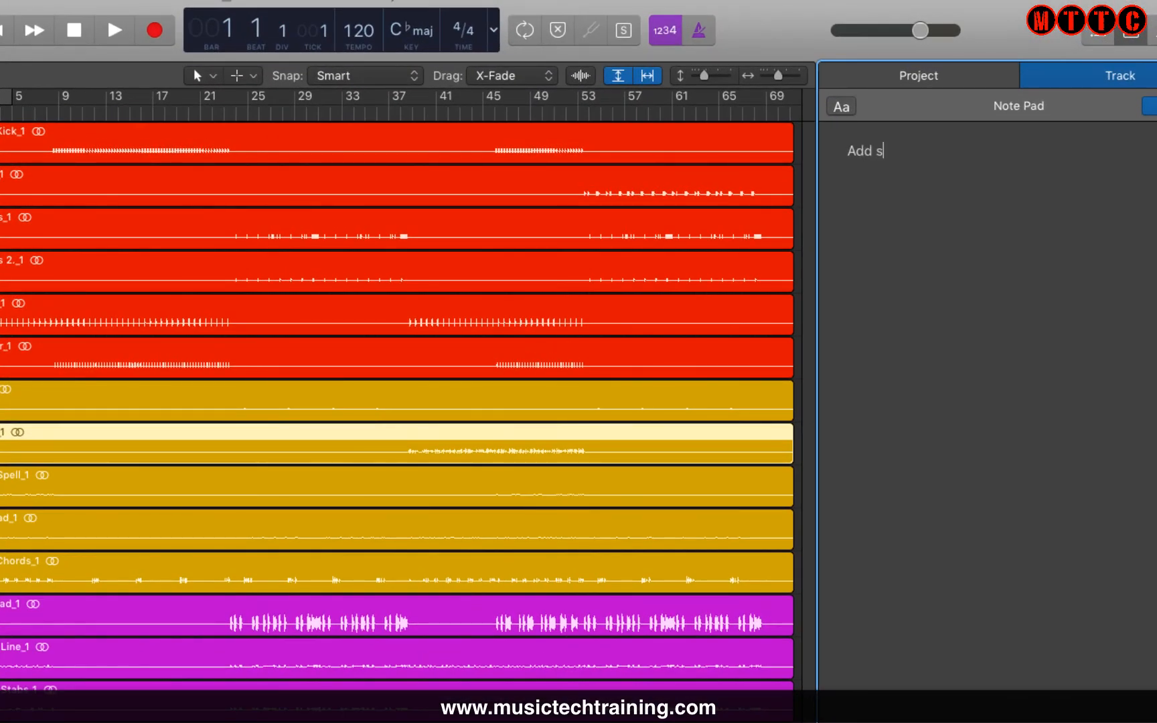
{"action": "type", "text": "tereo delay to Piano"}
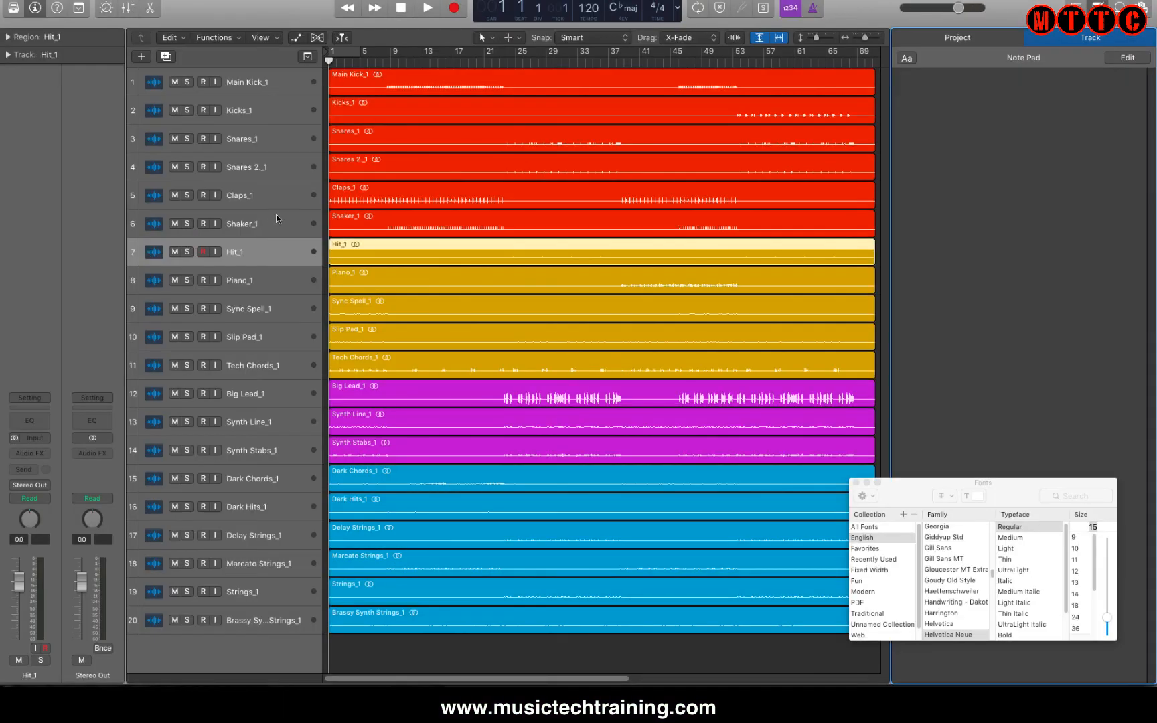
Select Piano_1 and Sync Spell_1 to compare their track notes.
{"action": "left_click", "coordinate": [258, 280]}
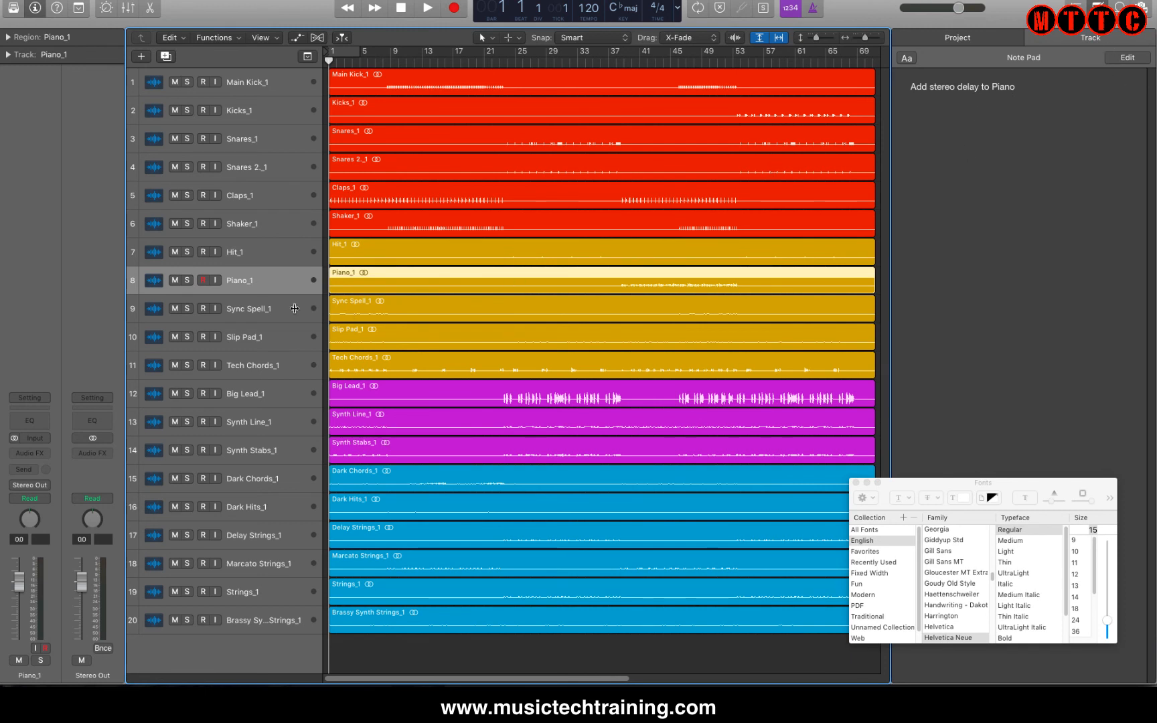
{"action": "left_click", "coordinate": [261, 308]}
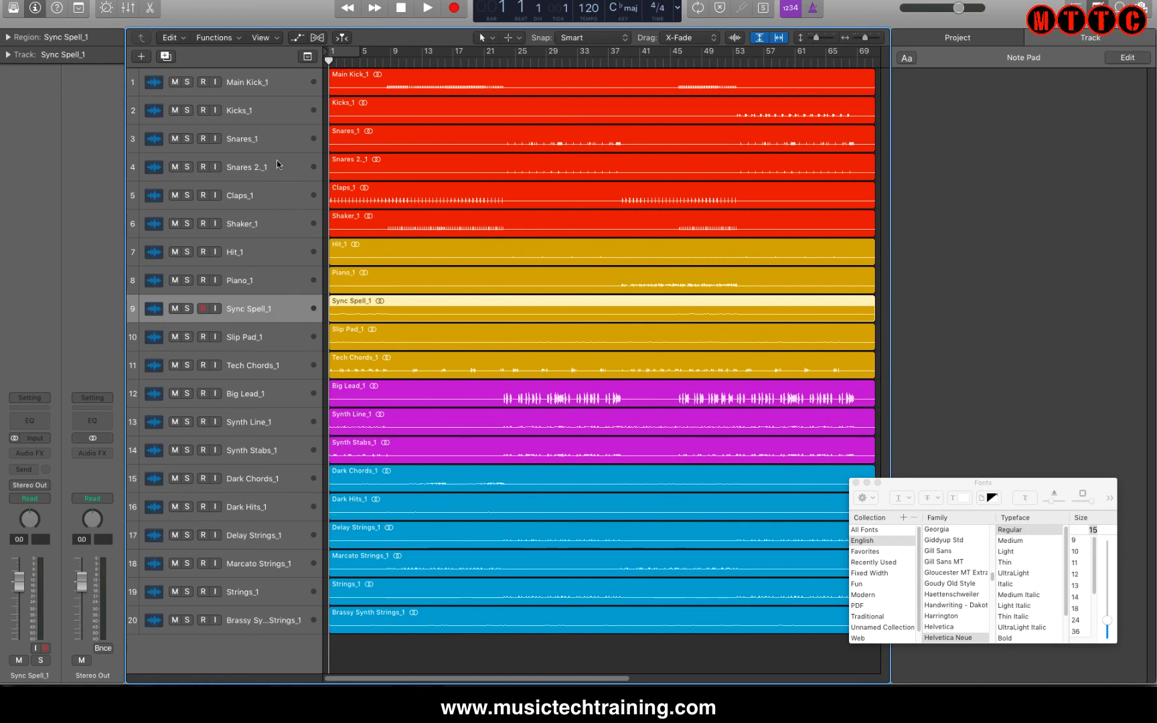
{"action": "left_click", "coordinate": [967, 350]}
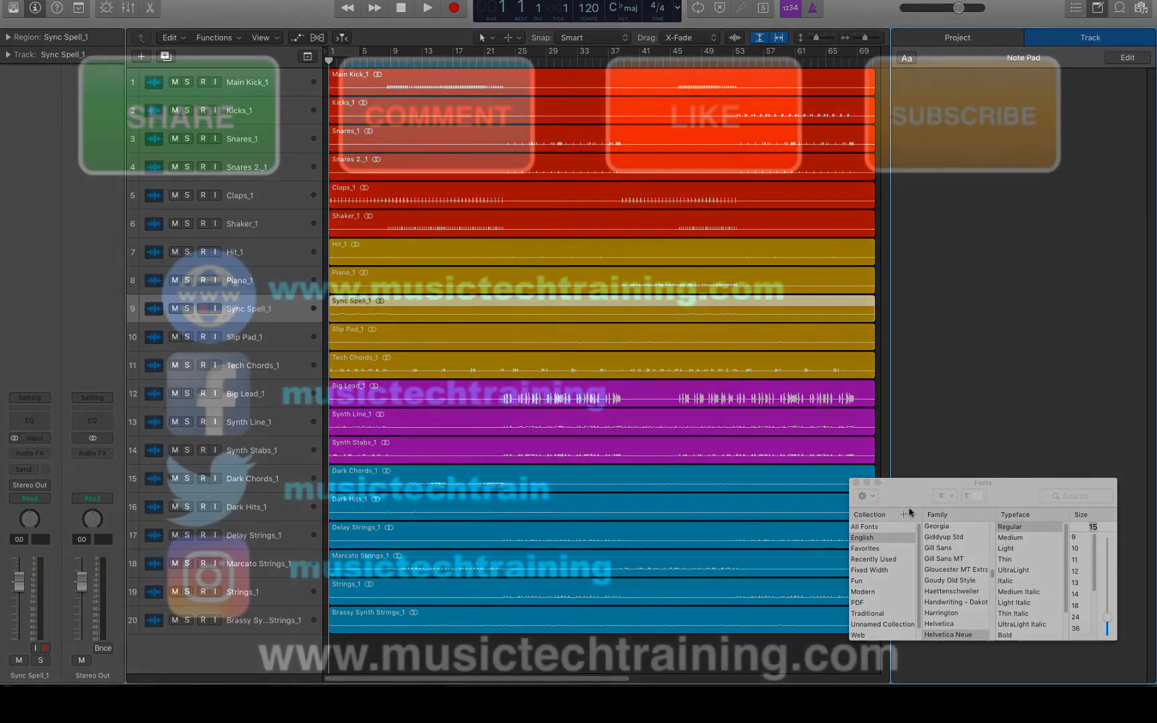